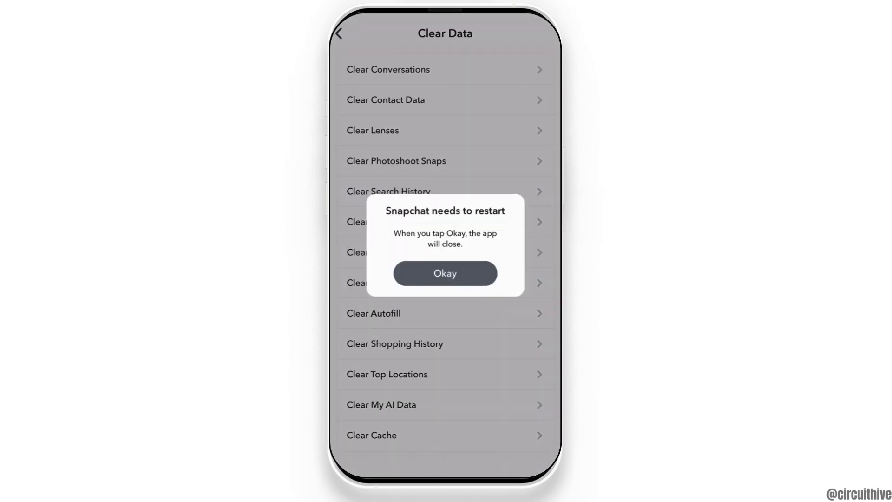
# - Restart Snapchat from the Social folder and open Memories' My Eyes Only section
pyautogui.click(445, 274)
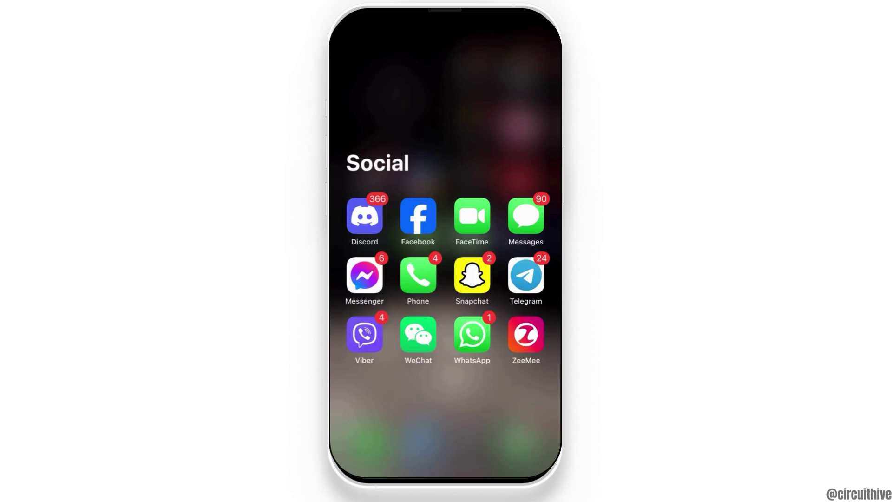
pyautogui.click(472, 276)
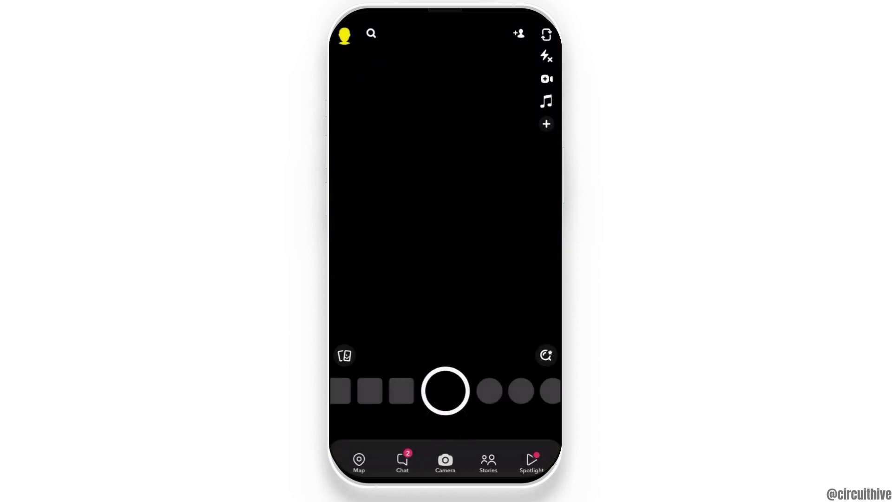
pyautogui.click(344, 355)
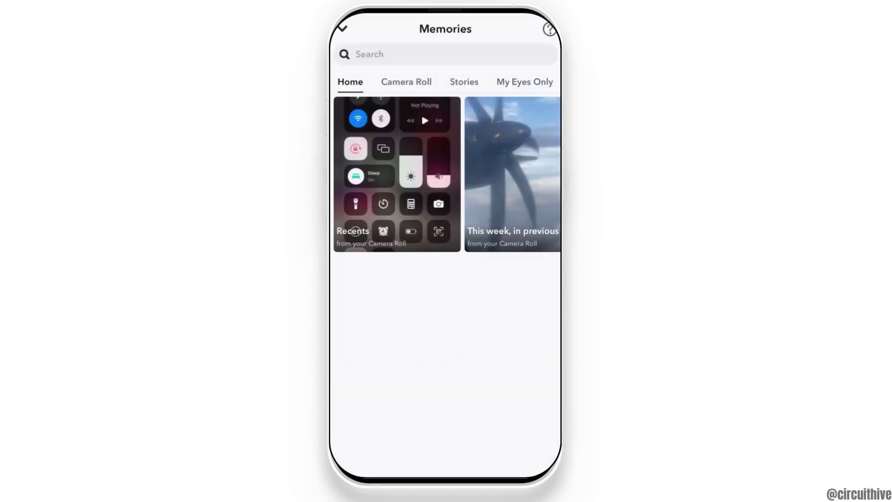
pyautogui.click(524, 81)
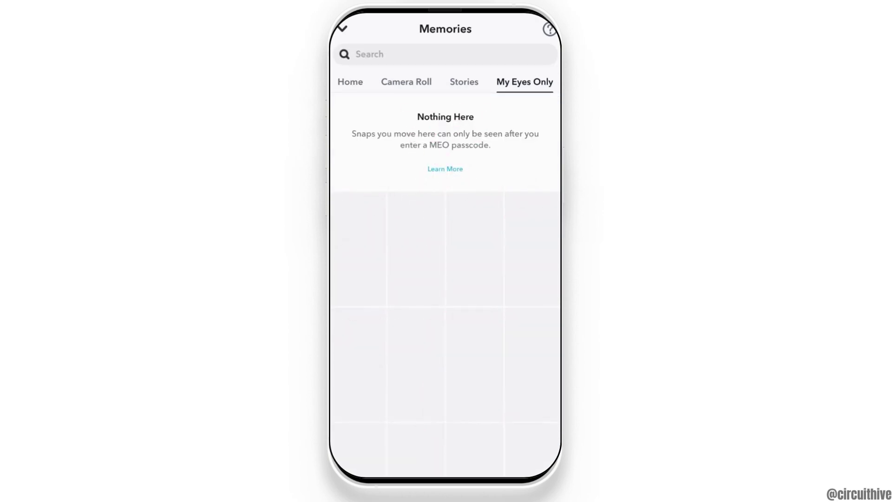